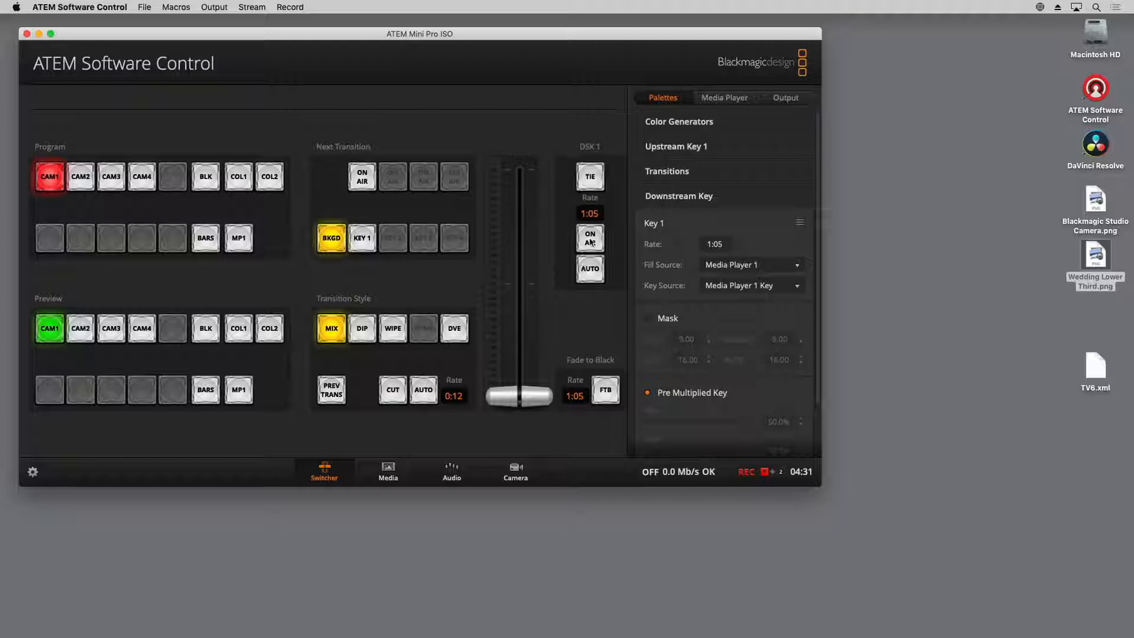
Put downstream key 1 on air in the switcher
{"action": "left_click", "coordinate": [591, 241]}
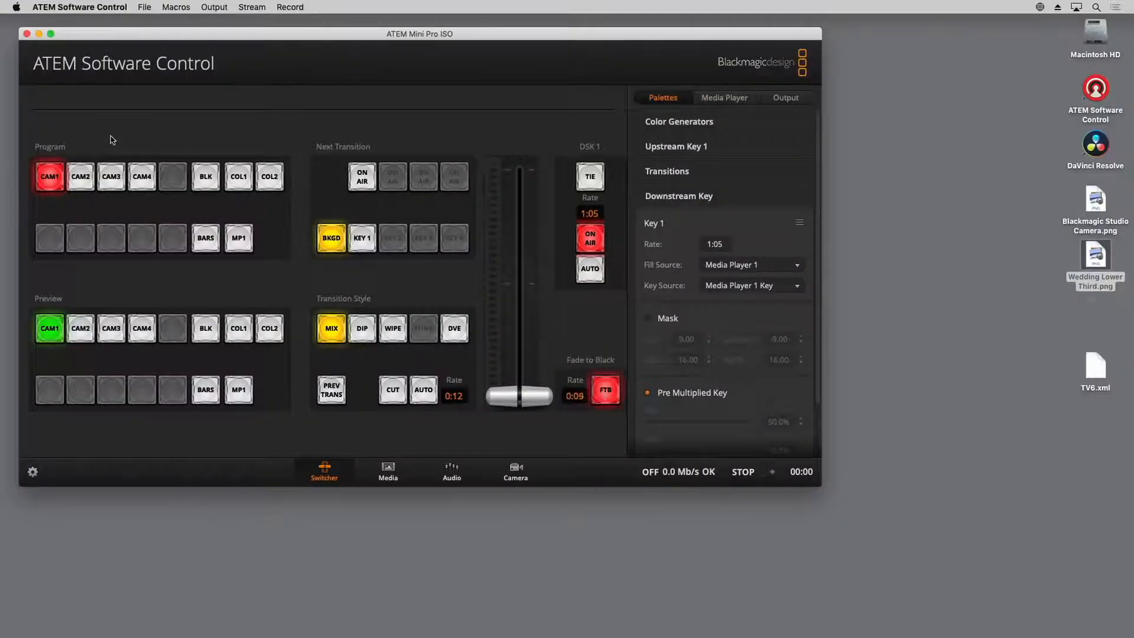
Minimise the switcher window and open the Demo folder on the Media drive in Finder
{"action": "left_click", "coordinate": [39, 34]}
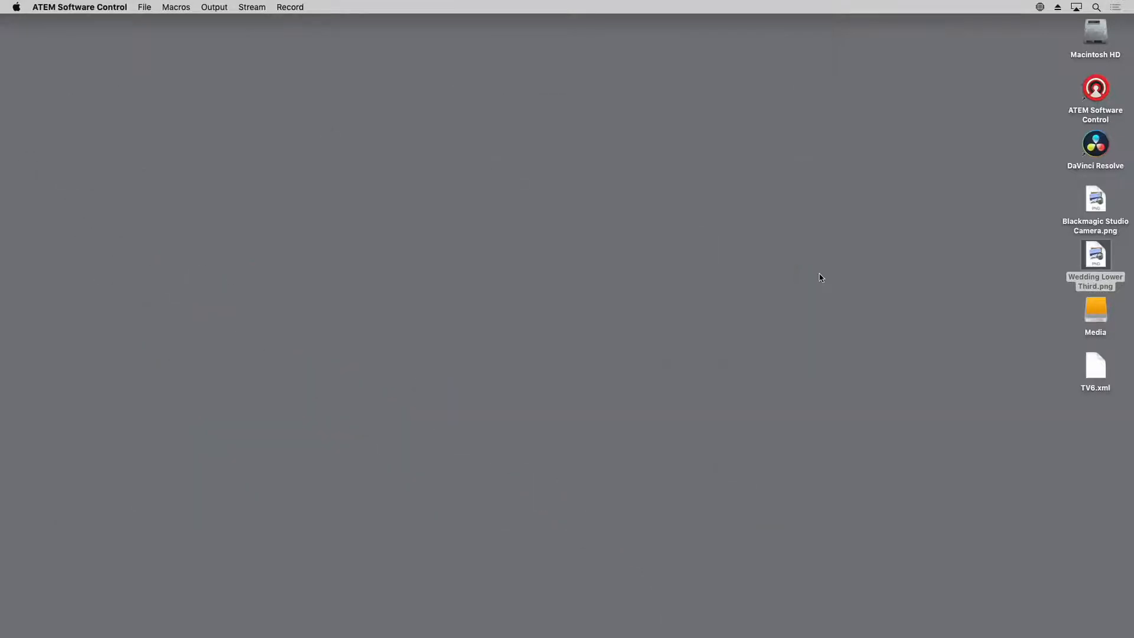
{"action": "double_click", "coordinate": [1095, 310]}
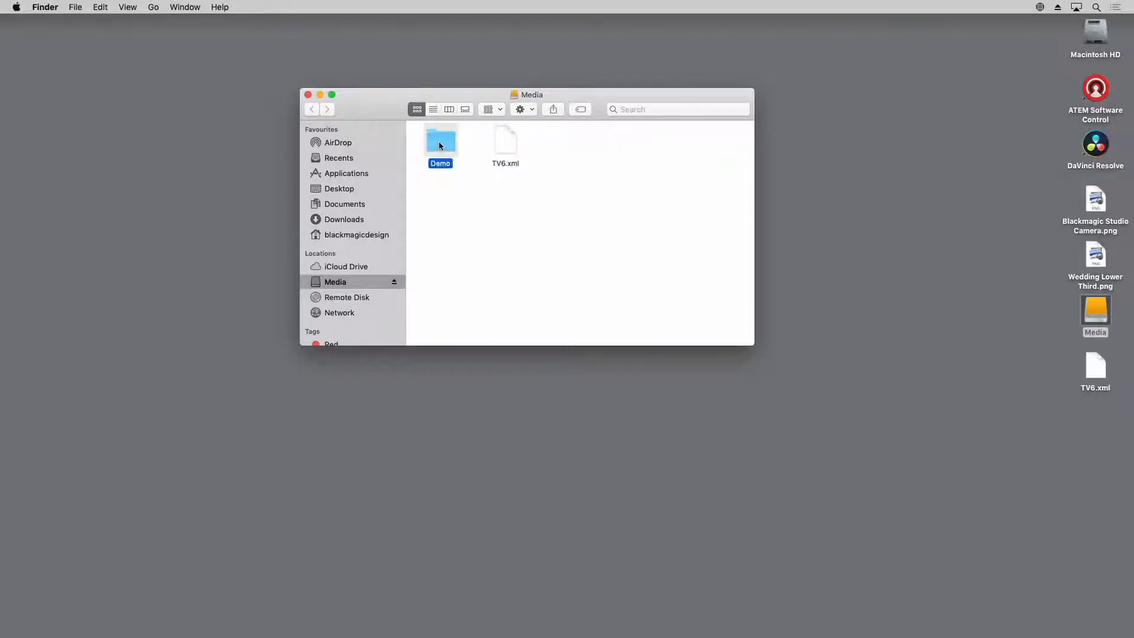
{"action": "double_click", "coordinate": [440, 146]}
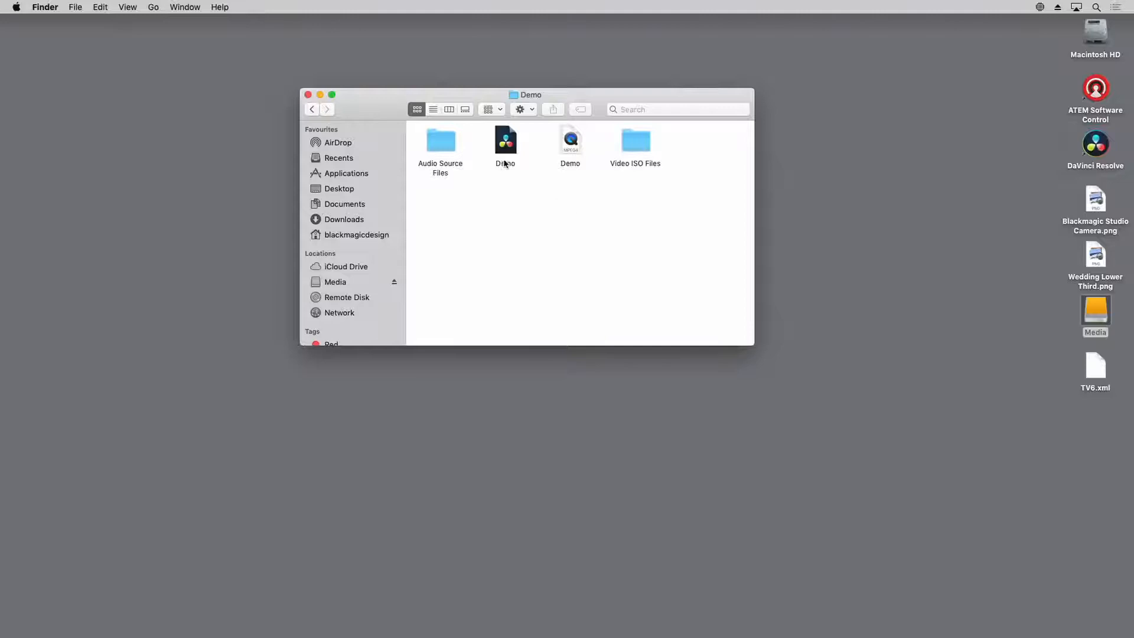
Skim through the Demo program recording in QuickTime Player and quit the player
{"action": "double_click", "coordinate": [572, 145]}
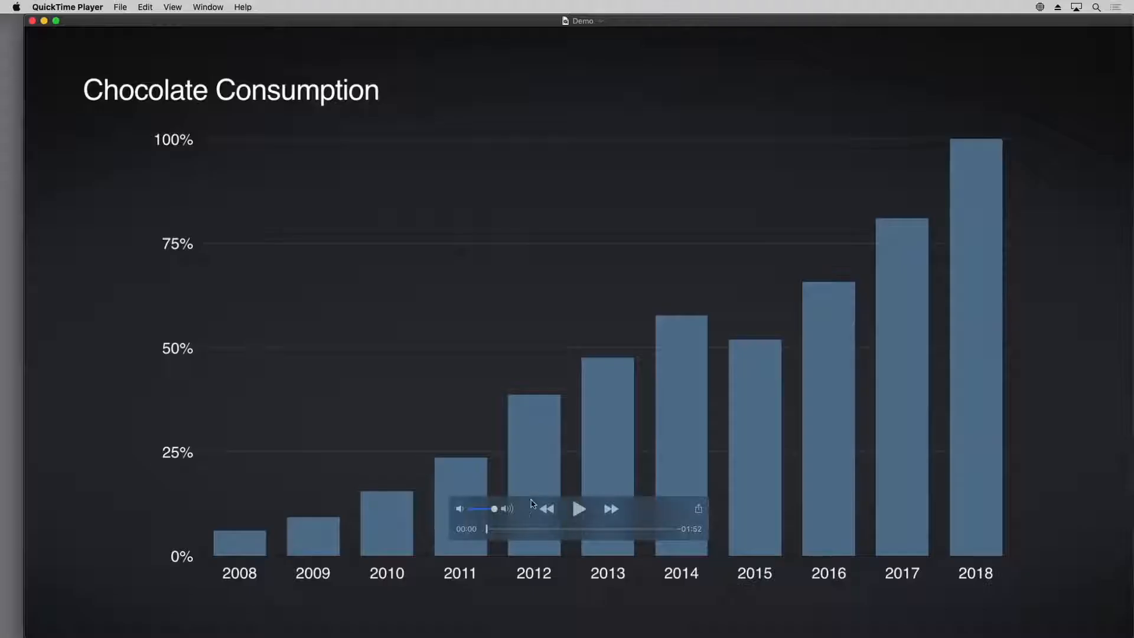
{"action": "left_click_drag", "start_coordinate": [488, 535], "coordinate": [611, 530]}
{"action": "key", "text": "super+q"}
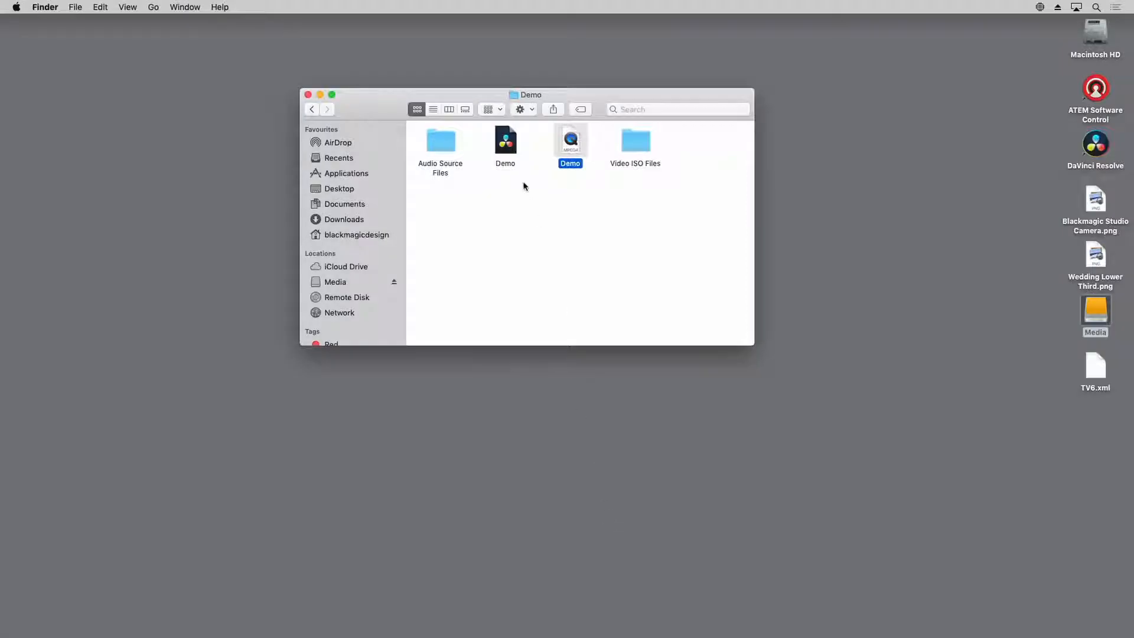
{"action": "left_click", "coordinate": [517, 194]}
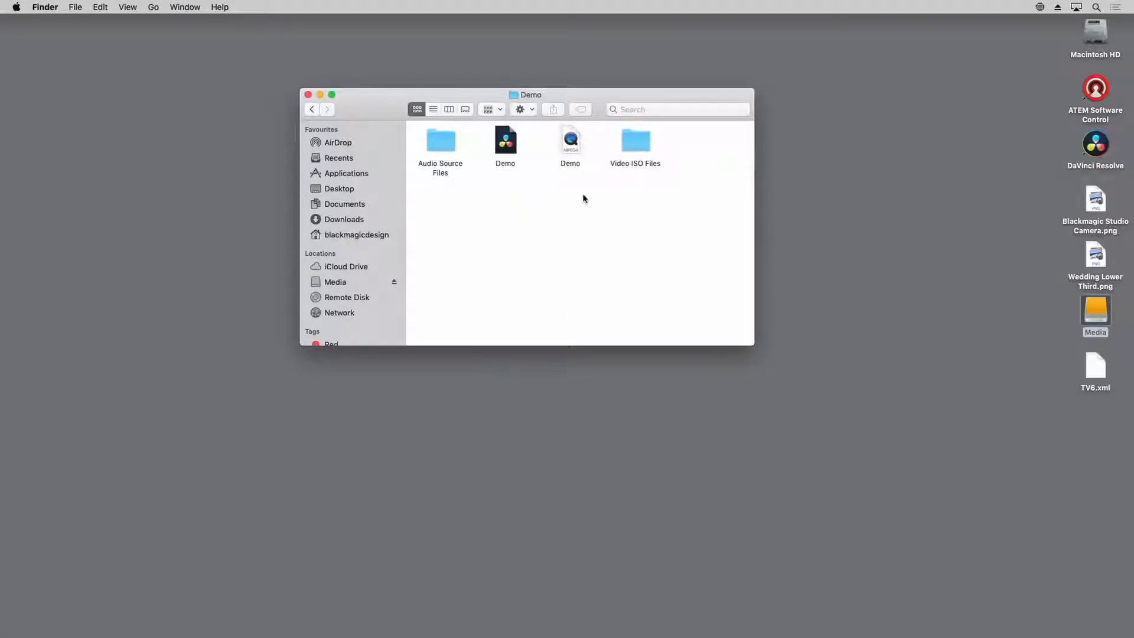
Open the Video ISO Files folder and preview the Demo CAM 4 and Demo CAM 3 recordings in QuickTime Player
{"action": "double_click", "coordinate": [635, 141]}
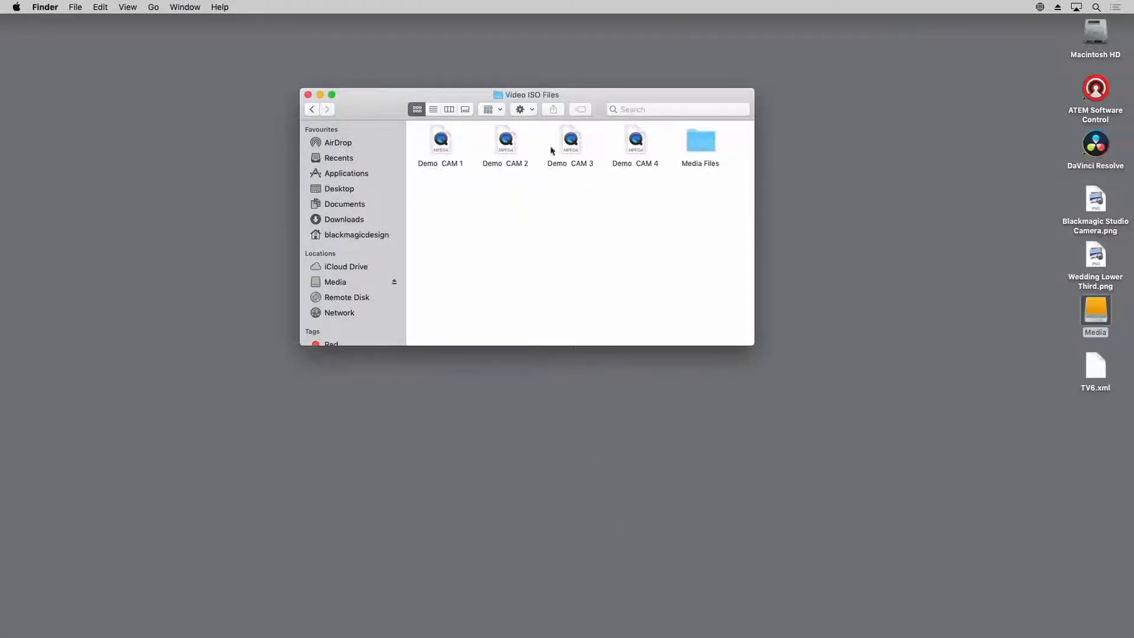
{"action": "double_click", "coordinate": [655, 163]}
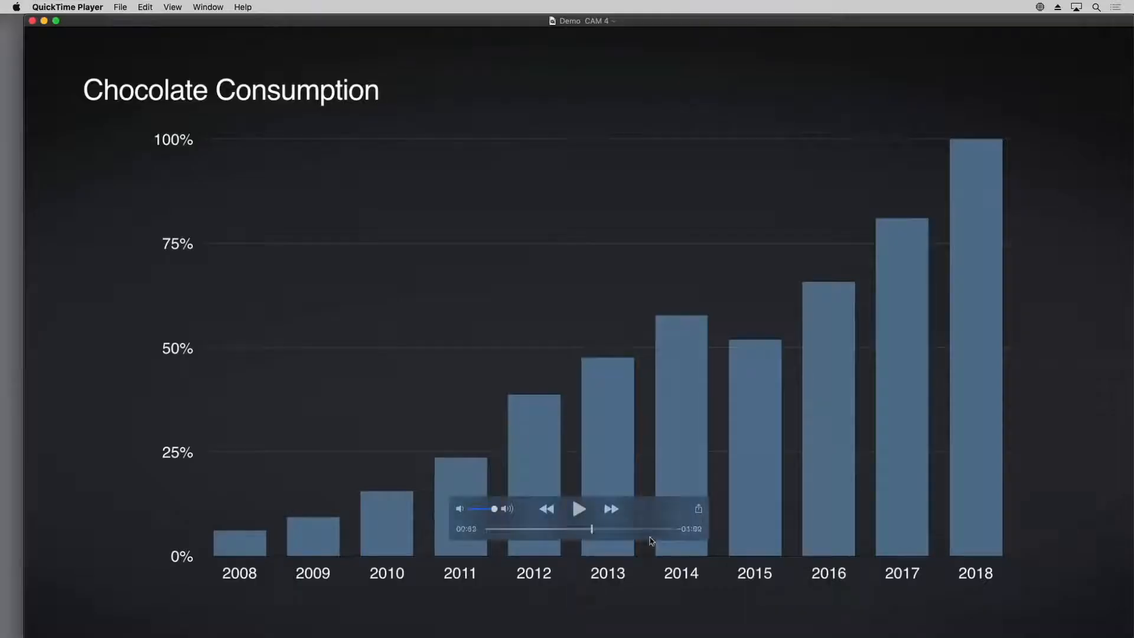
{"action": "key", "text": "super+q"}
{"action": "double_click", "coordinate": [584, 153]}
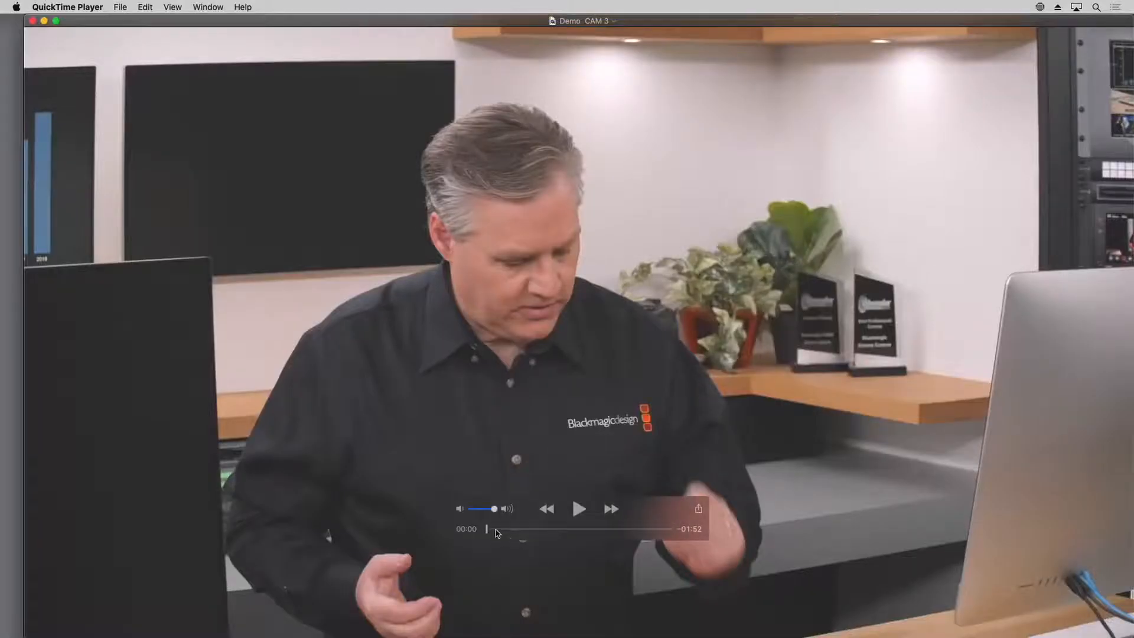
{"action": "left_click_drag", "start_coordinate": [496, 530], "coordinate": [547, 530]}
{"action": "key", "text": "super+q"}
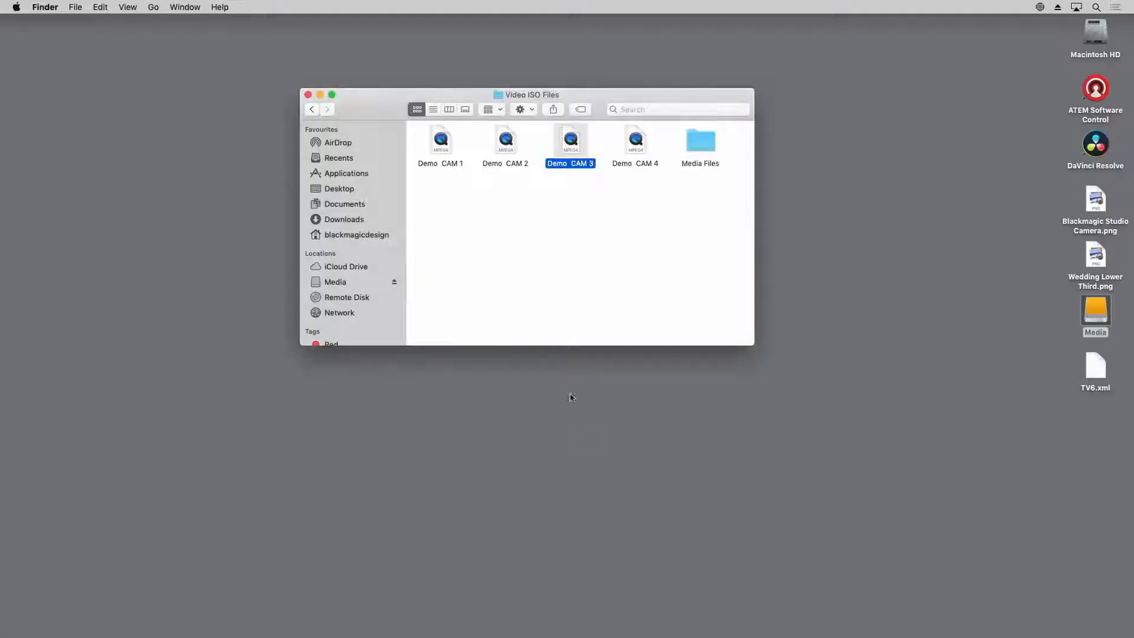
Inspect the contents of the Media Files and Audio Source Files folders, ending back in the Demo folder
{"action": "double_click", "coordinate": [689, 139]}
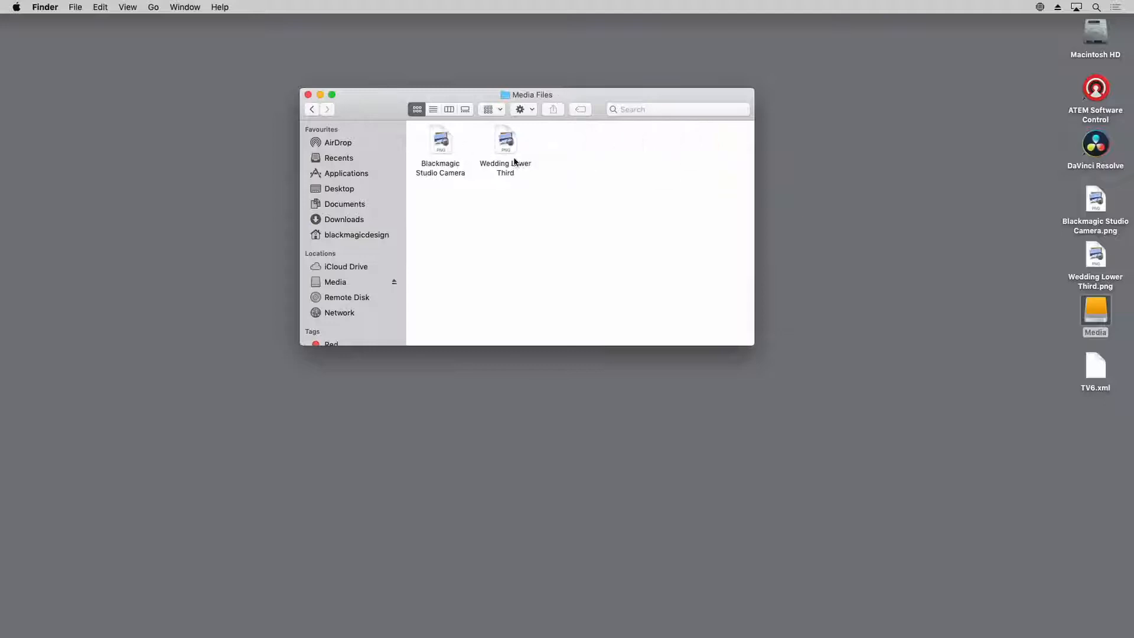
{"action": "left_click", "coordinate": [312, 109]}
{"action": "left_click", "coordinate": [311, 110]}
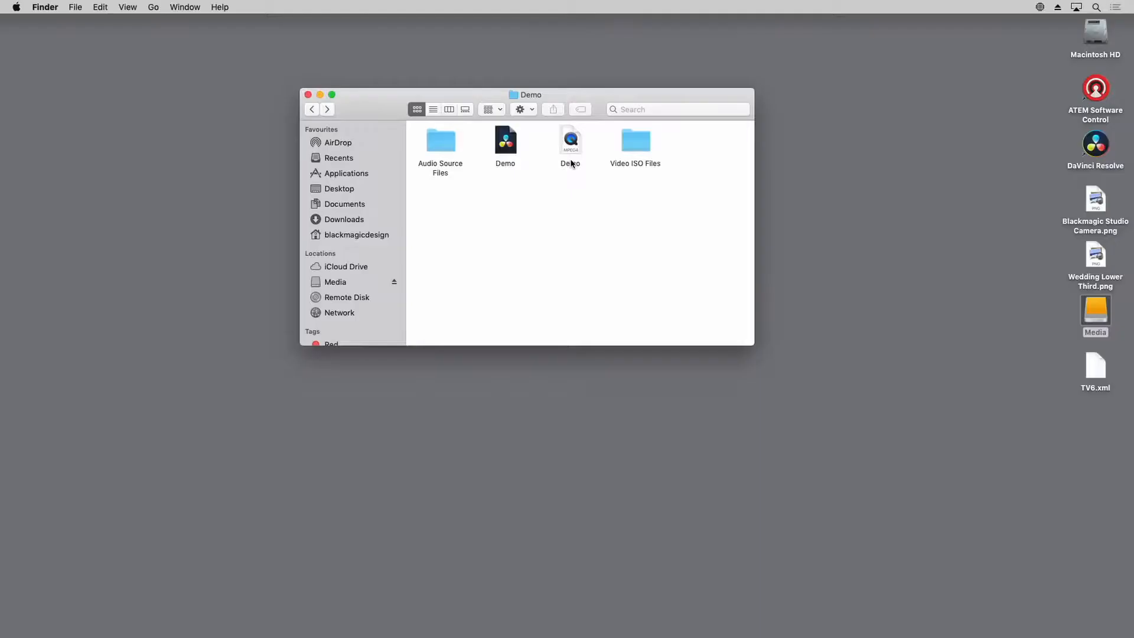
{"action": "double_click", "coordinate": [449, 142]}
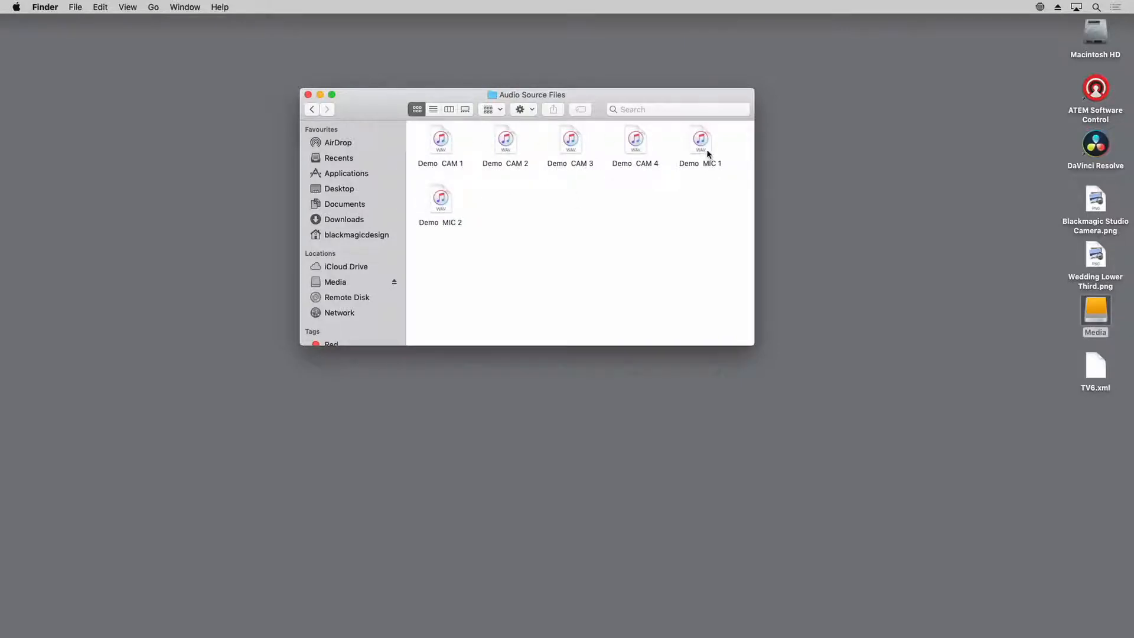
{"action": "left_click", "coordinate": [313, 110]}
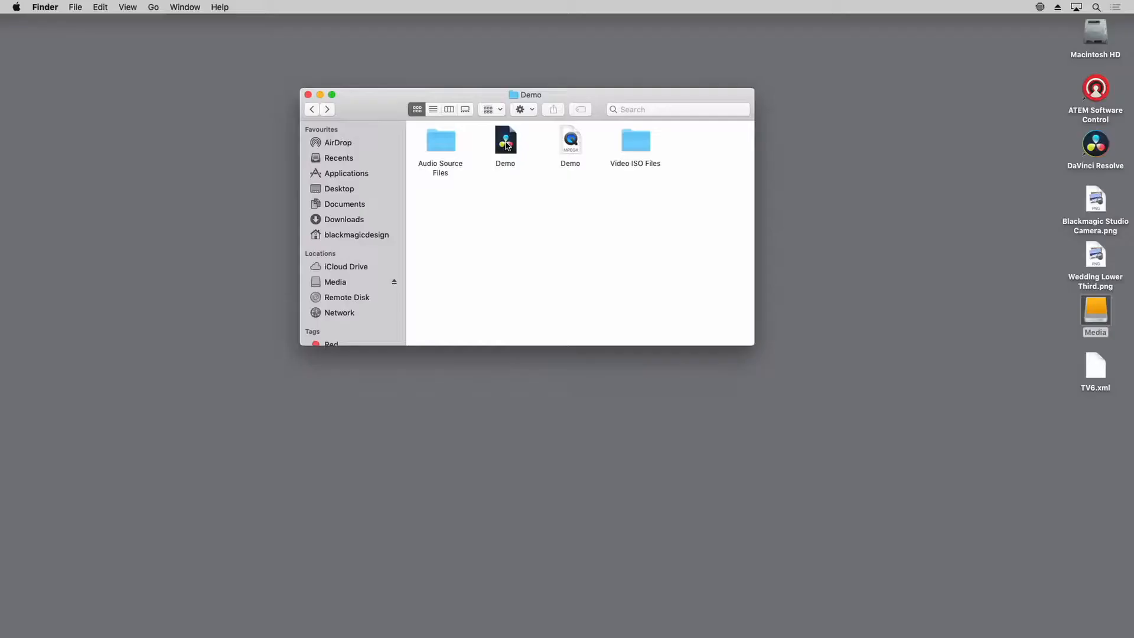
Open the Demo project file in DaVinci Resolve
{"action": "double_click", "coordinate": [515, 167]}
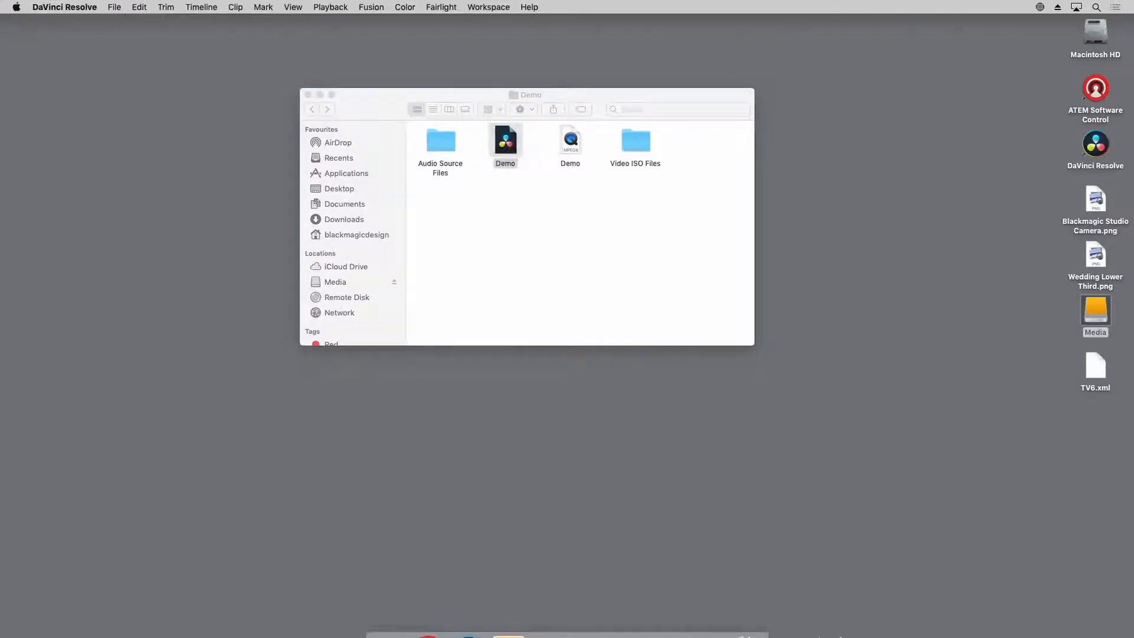
{"action": "left_click", "coordinate": [669, 619]}
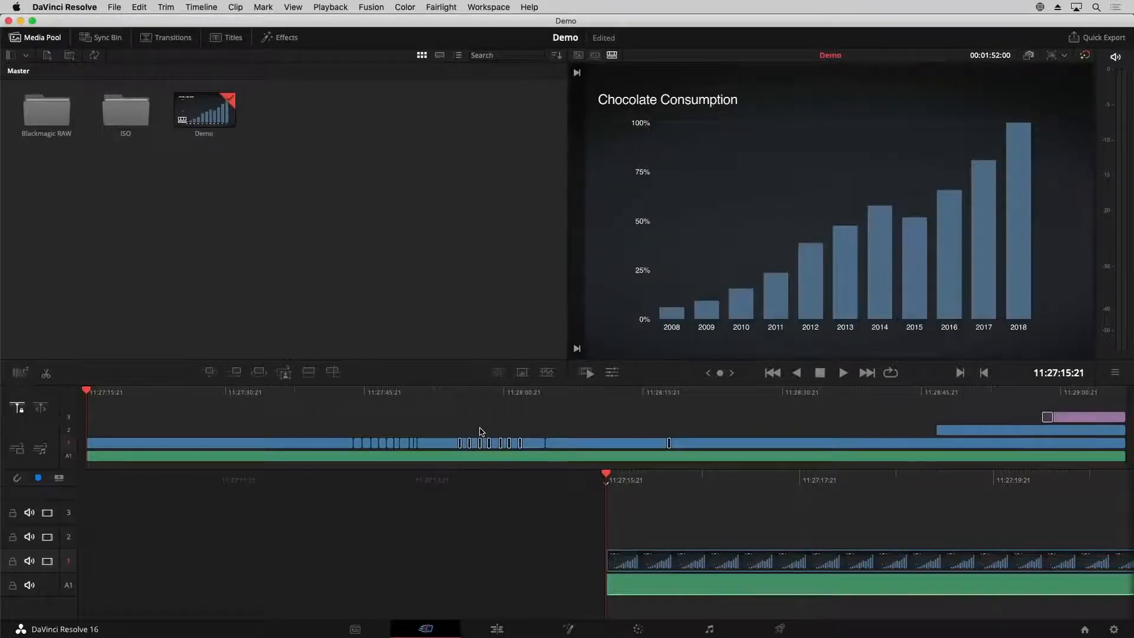
Scrub the Demo timeline through the live camera cuts and check the camera folders inside the ISO bin
{"action": "left_click_drag", "start_coordinate": [411, 391], "coordinate": [222, 392]}
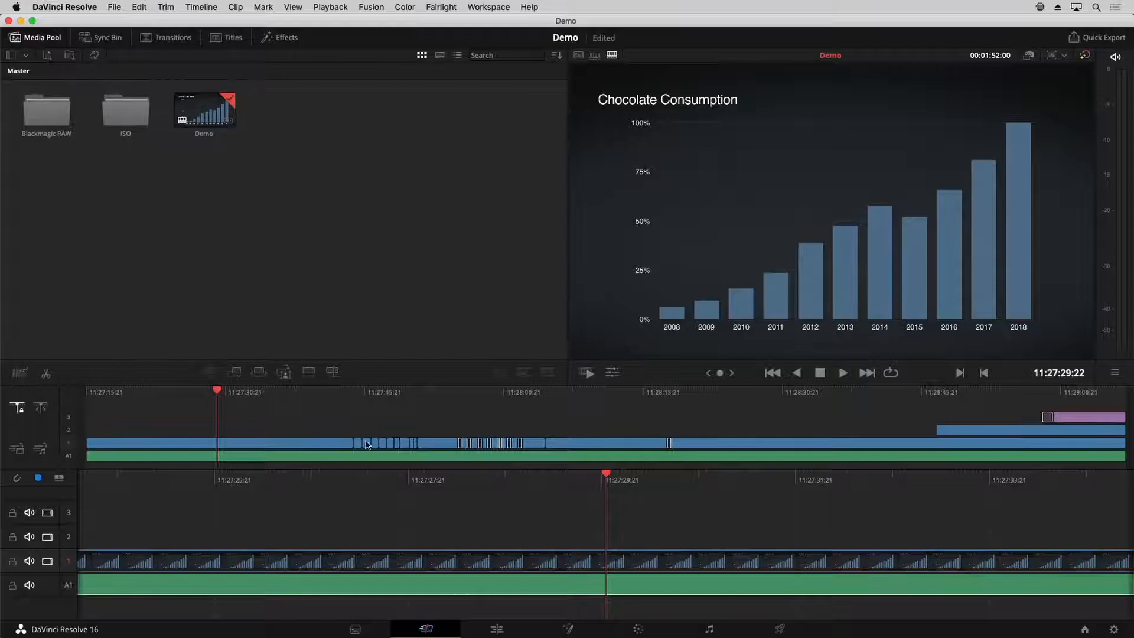
{"action": "left_click_drag", "start_coordinate": [465, 395], "coordinate": [430, 407]}
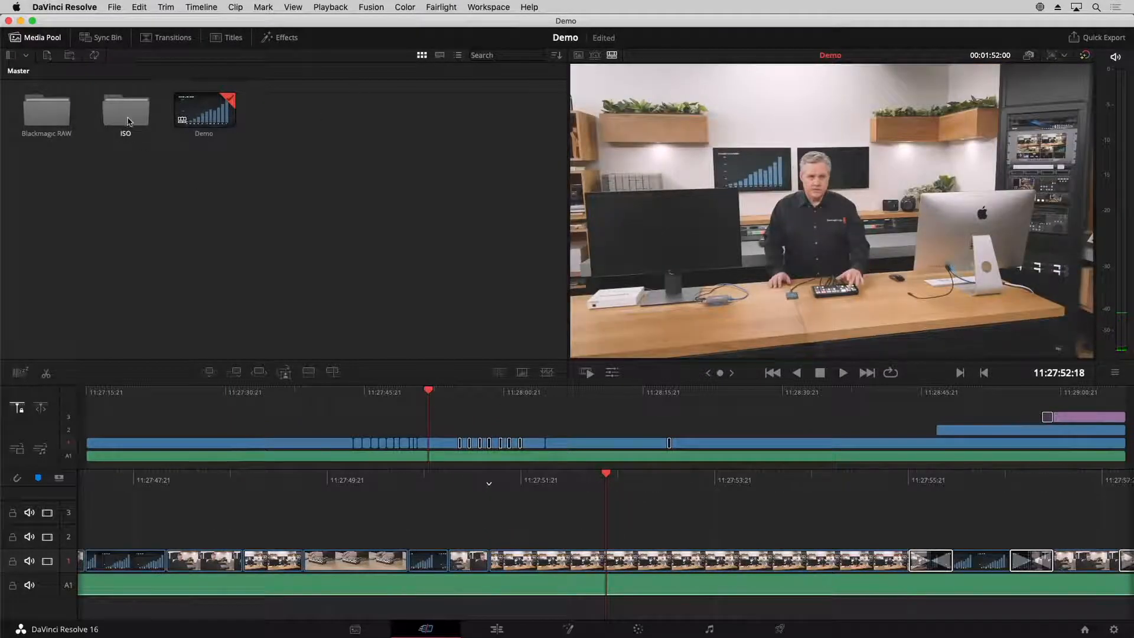
{"action": "double_click", "coordinate": [129, 122]}
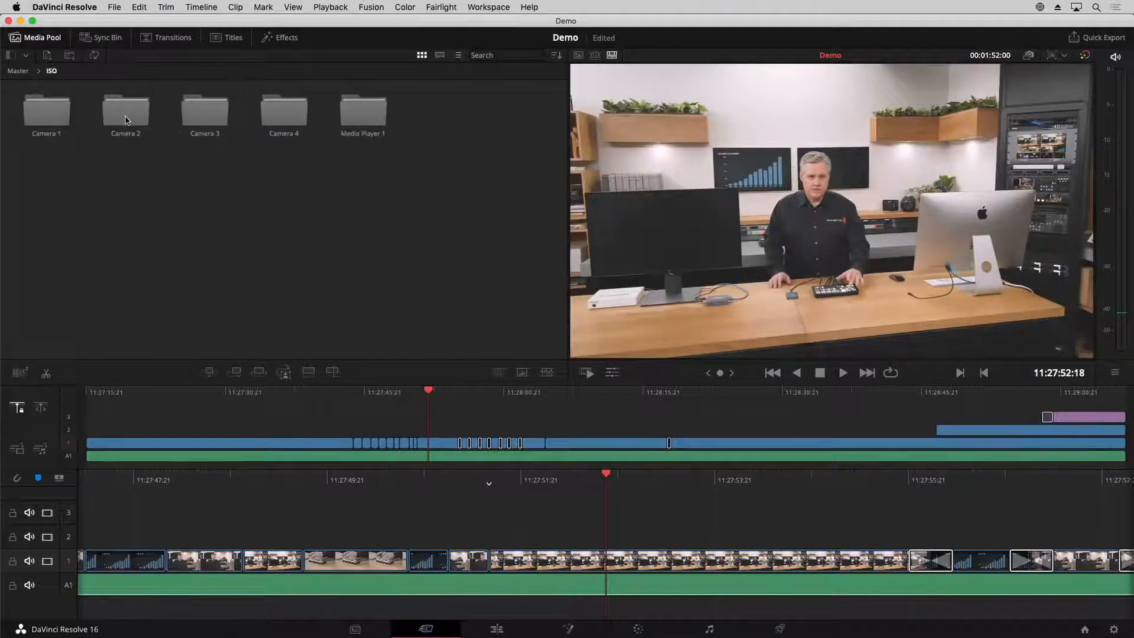
{"action": "left_click", "coordinate": [17, 72]}
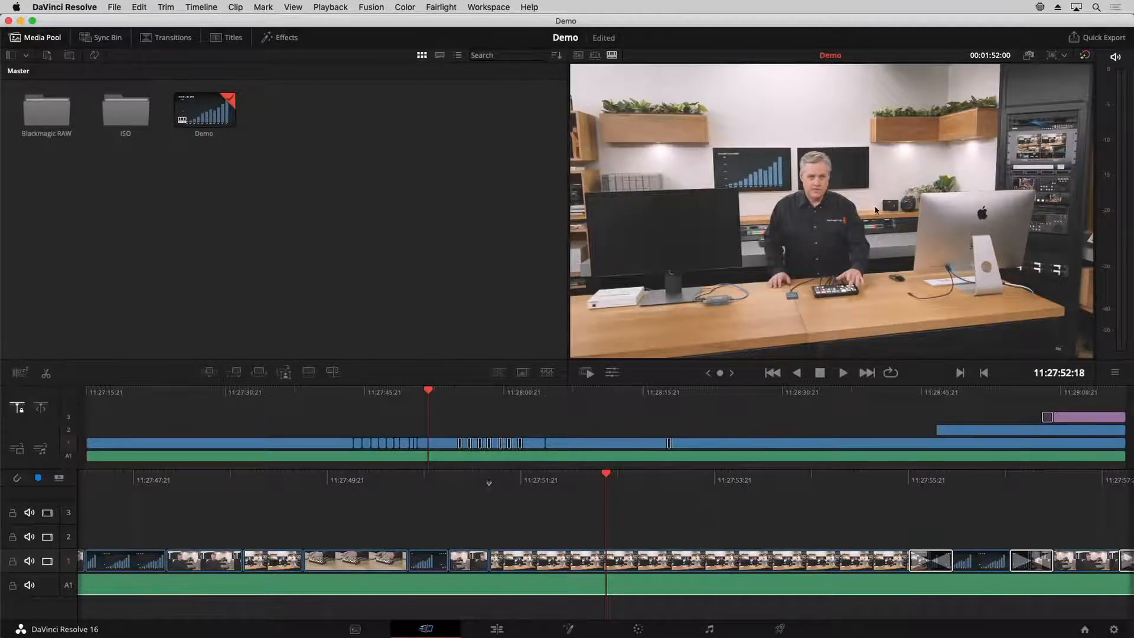
Park the timeline playhead at 11:28:00:14 among the dissolves and enlarge the viewer area vertically
{"action": "left_click_drag", "start_coordinate": [562, 399], "coordinate": [502, 397]}
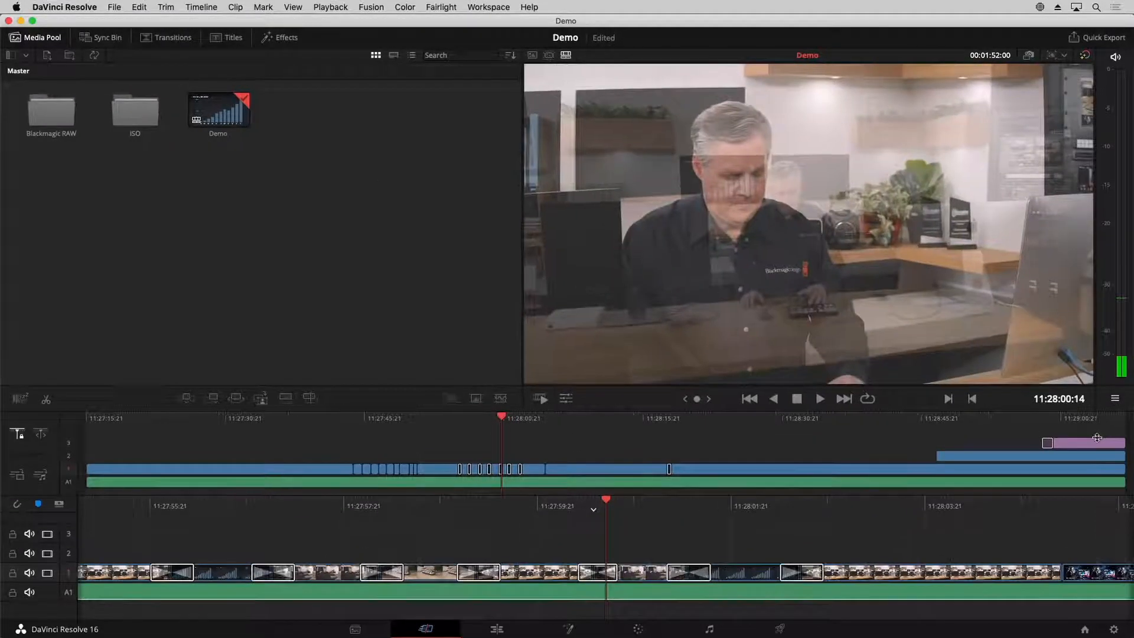
{"action": "left_click_drag", "start_coordinate": [1087, 397], "coordinate": [1063, 437]}
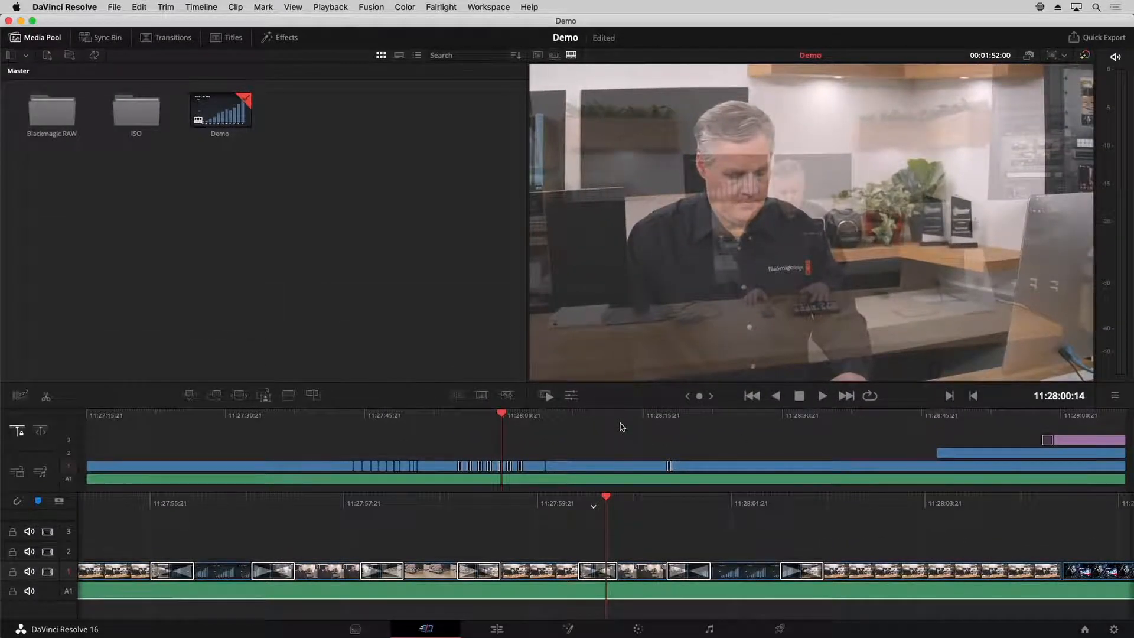
Load the Demo CAM 2.mp4 clip from the ISO bin's Camera 2 folder into the viewer
{"action": "double_click", "coordinate": [144, 121]}
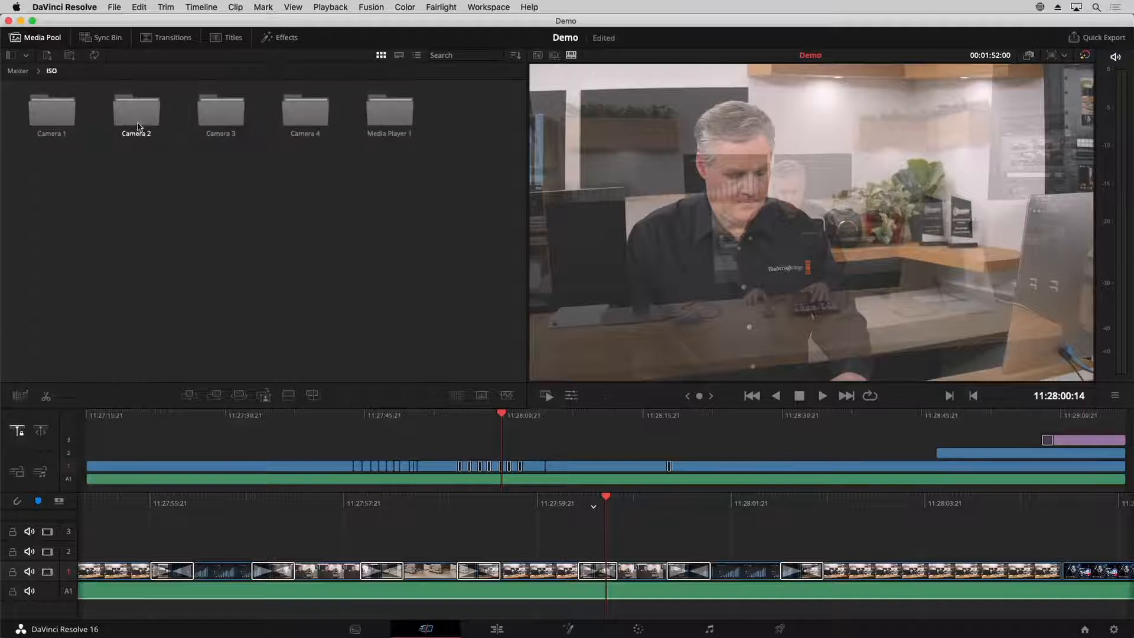
{"action": "double_click", "coordinate": [144, 112]}
{"action": "double_click", "coordinate": [40, 108]}
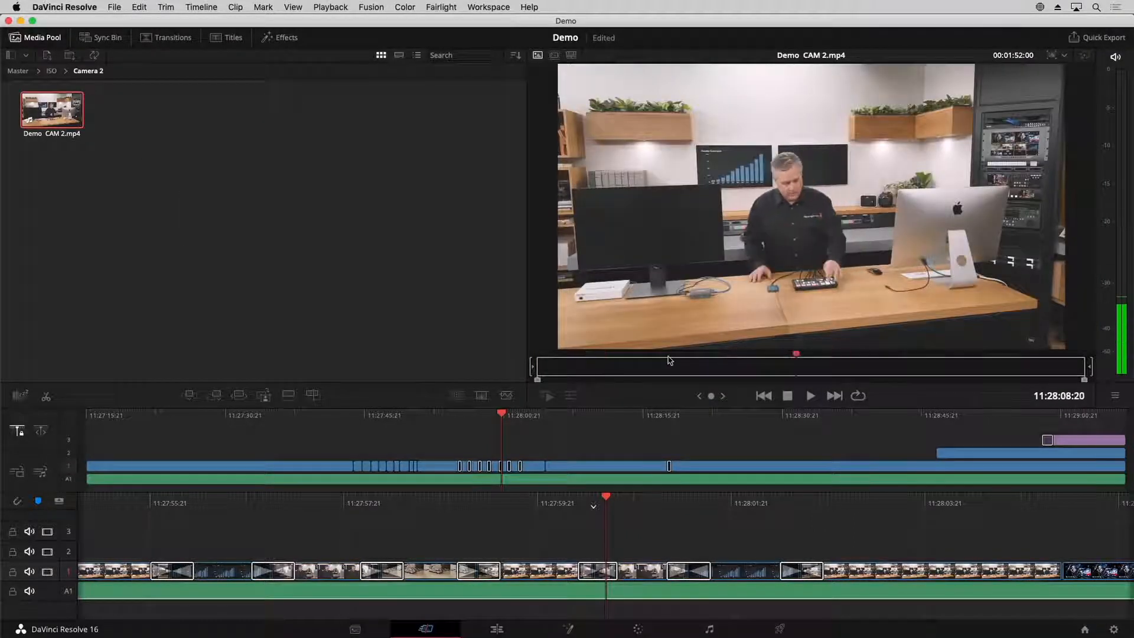
Move the timeline playhead to the Blackmagic Studio Camera graphic and compare the viewer's source clip and timeline modes
{"action": "left_click", "coordinate": [619, 436]}
{"action": "left_click", "coordinate": [520, 423]}
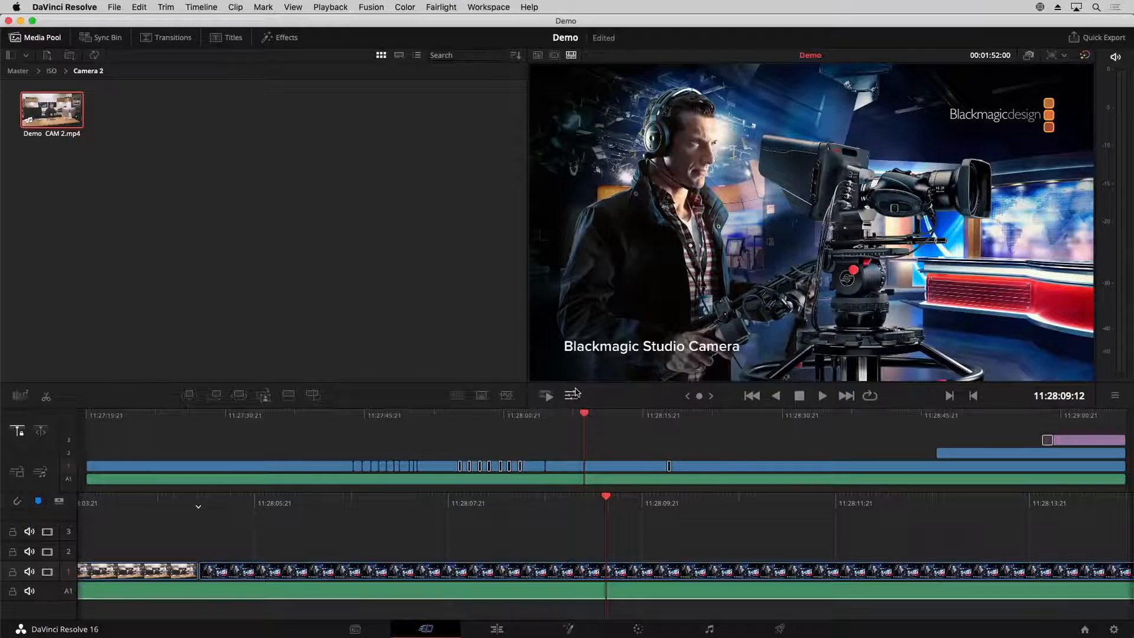
{"action": "left_click", "coordinate": [538, 55]}
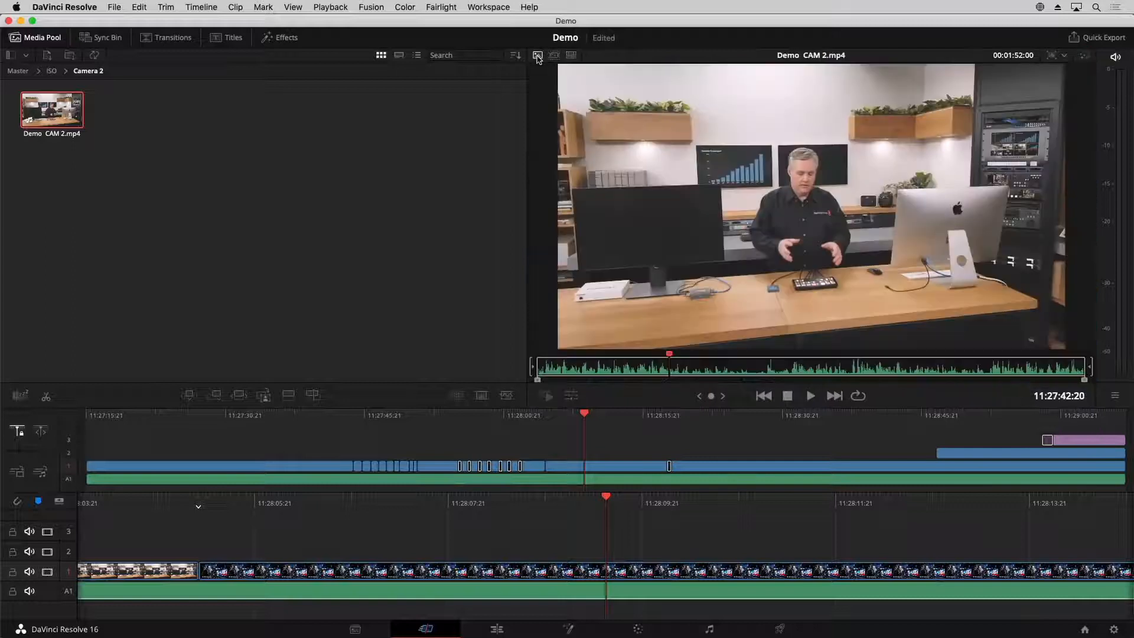
{"action": "left_click", "coordinate": [571, 56]}
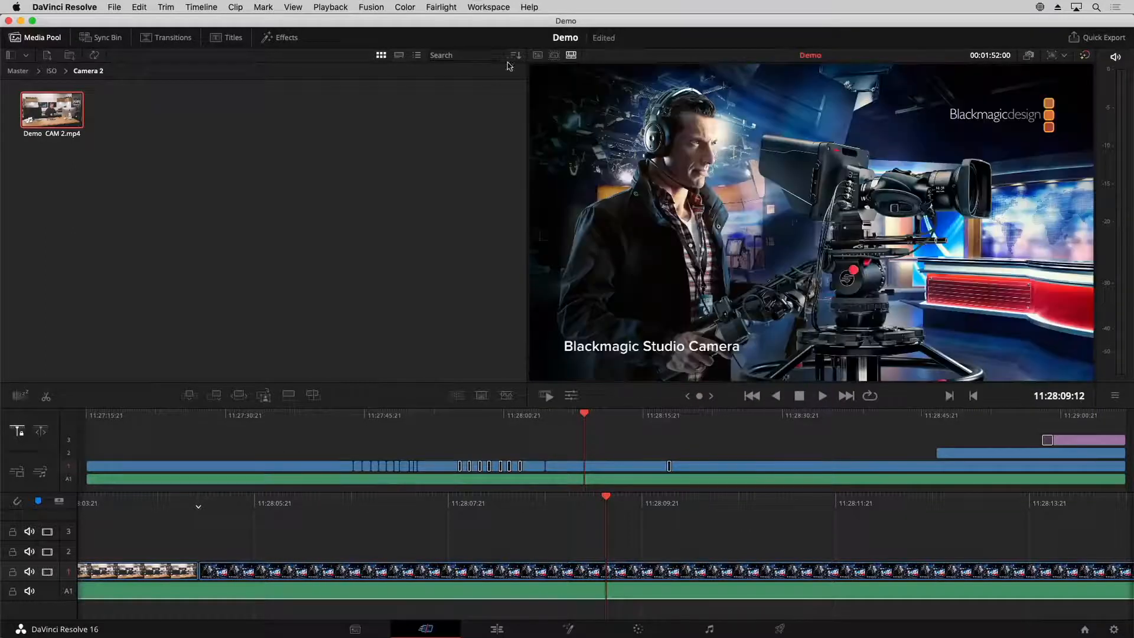
Switch the viewer to source tape mode and scrub through all clips of the Master bin
{"action": "left_click", "coordinate": [554, 56]}
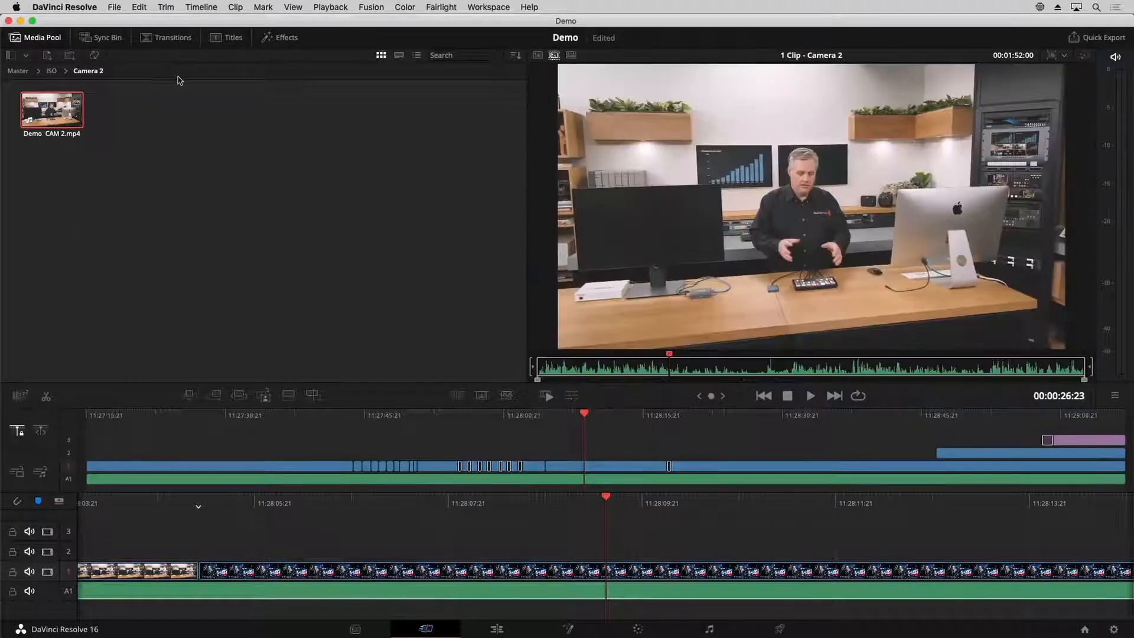
{"action": "left_click", "coordinate": [17, 71]}
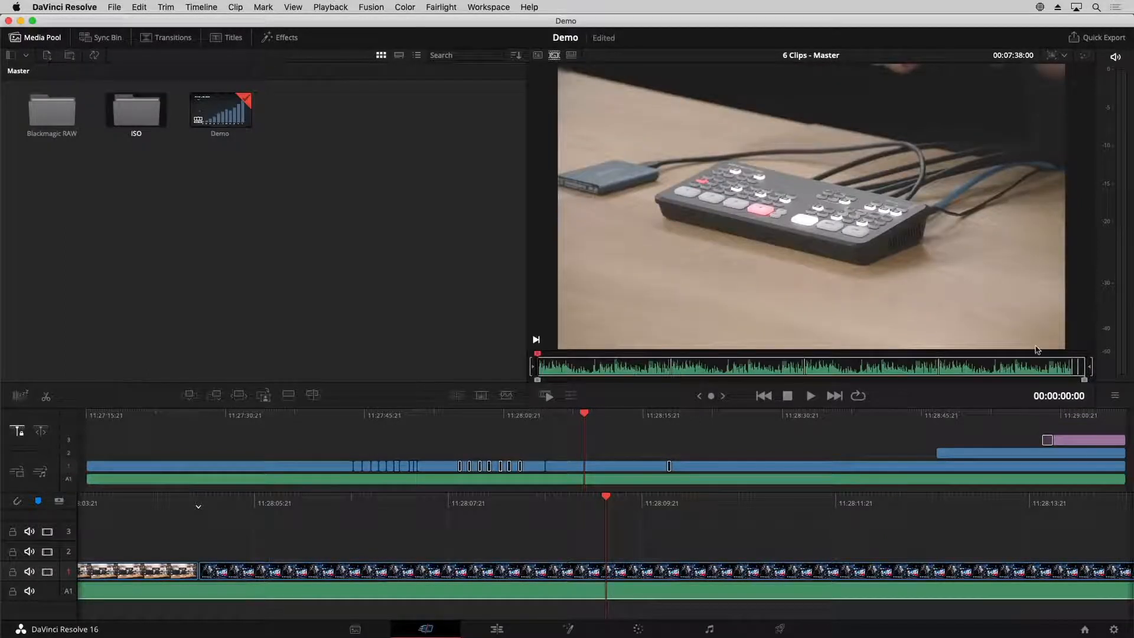
{"action": "left_click_drag", "start_coordinate": [610, 356], "coordinate": [1060, 359]}
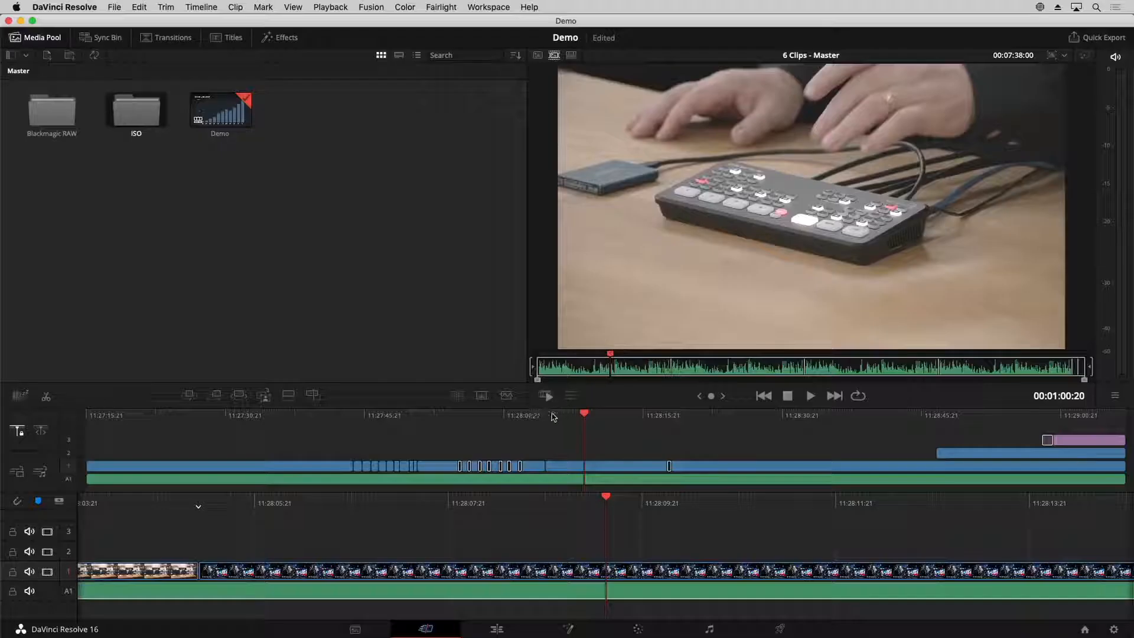
Scrub the Demo timeline across the Blackmagic Studio Camera graphic and the following switcher shot, and play back the earlier camera cuts
{"action": "left_click_drag", "start_coordinate": [554, 417], "coordinate": [593, 425]}
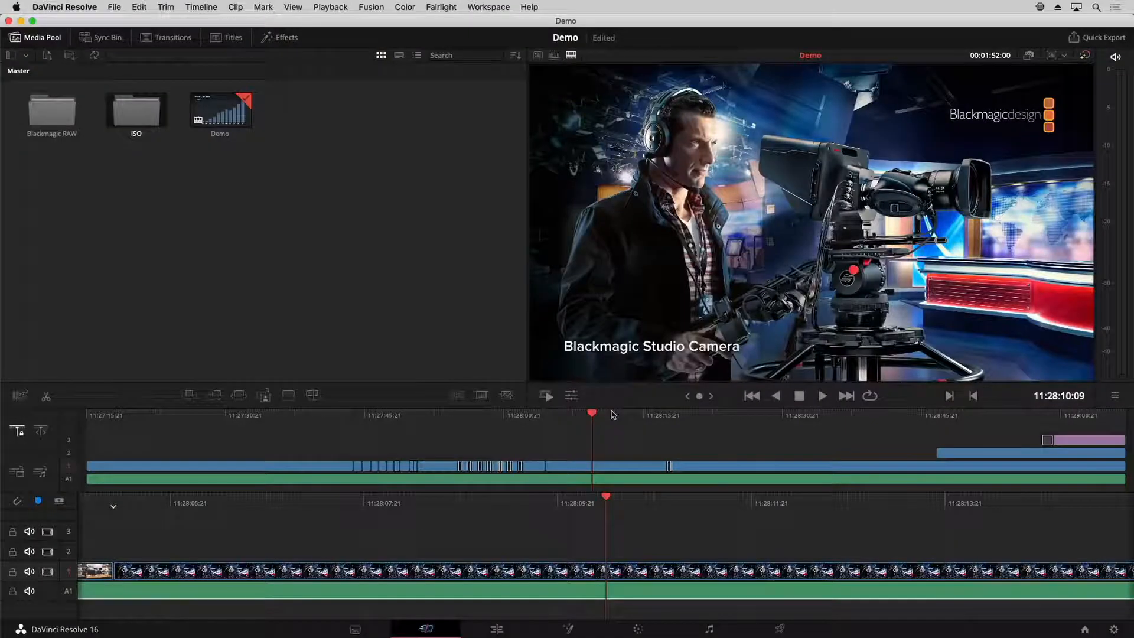
{"action": "left_click", "coordinate": [552, 416]}
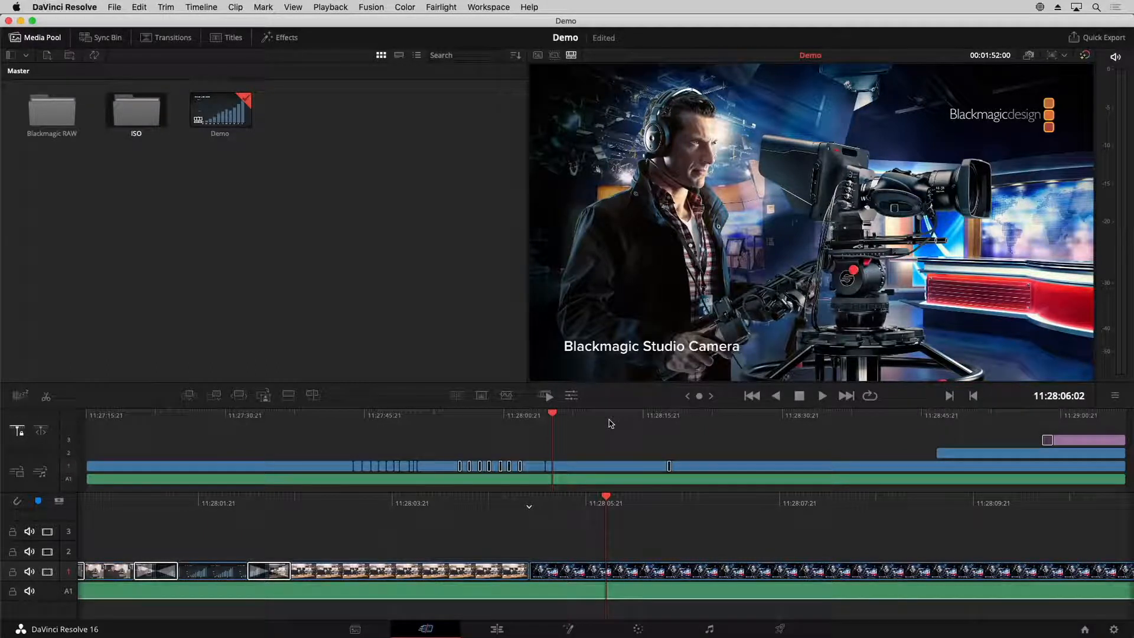
{"action": "left_click_drag", "start_coordinate": [610, 424], "coordinate": [803, 427]}
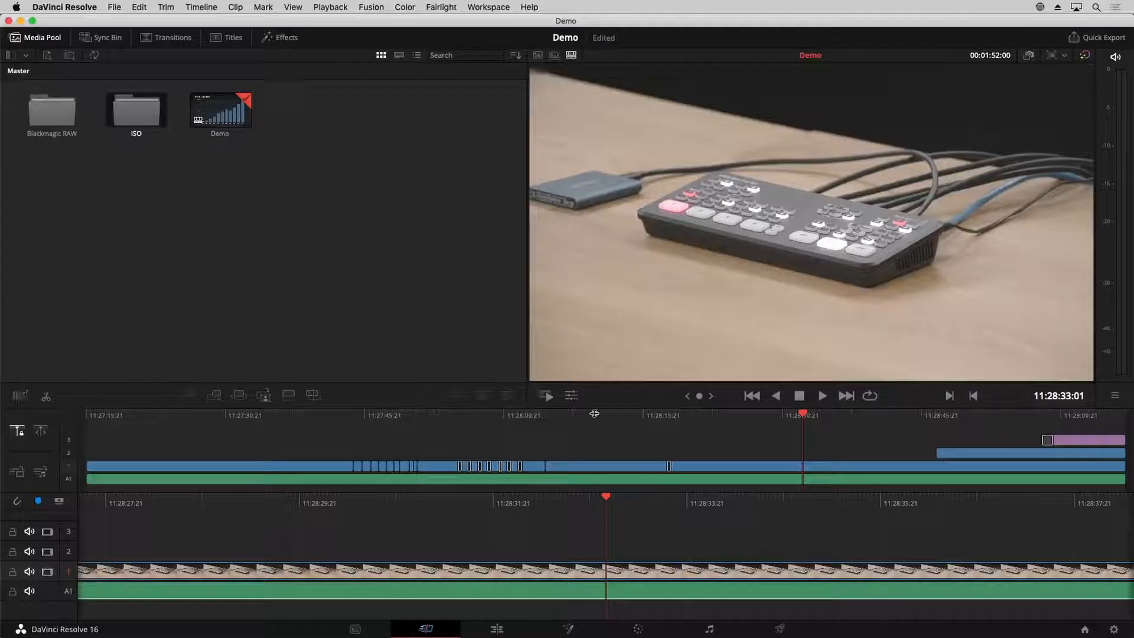
{"action": "left_click_drag", "start_coordinate": [579, 418], "coordinate": [707, 404]}
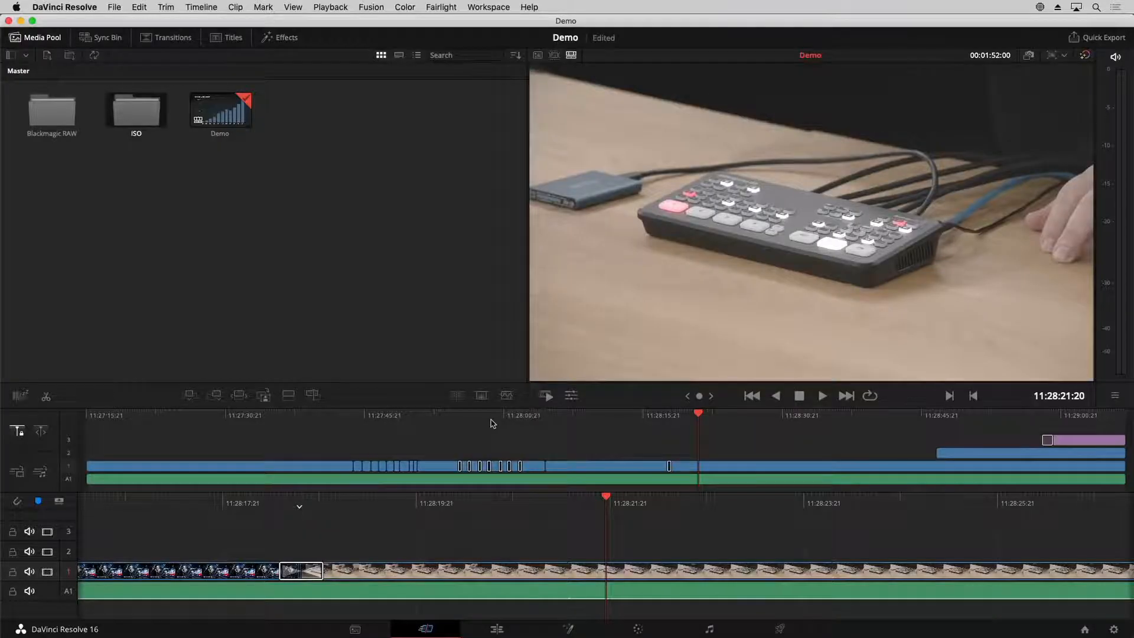
{"action": "left_click", "coordinate": [342, 416]}
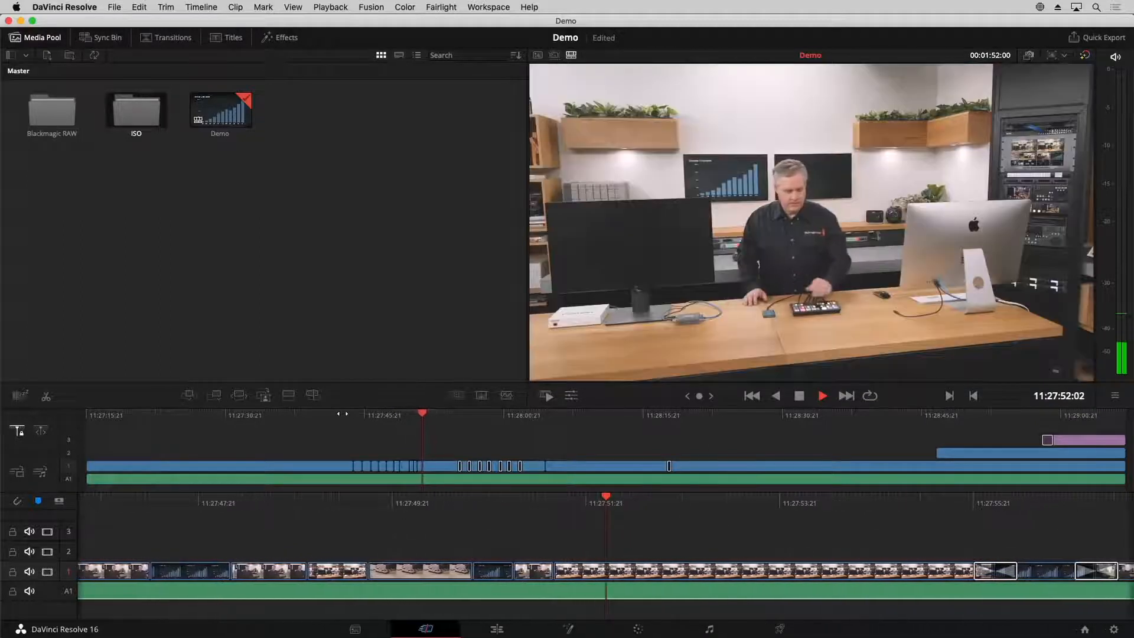
Play the Demo timeline through the series of transitions between camera shots, and scrub back across the single transition that follows them
{"action": "key", "text": "space"}
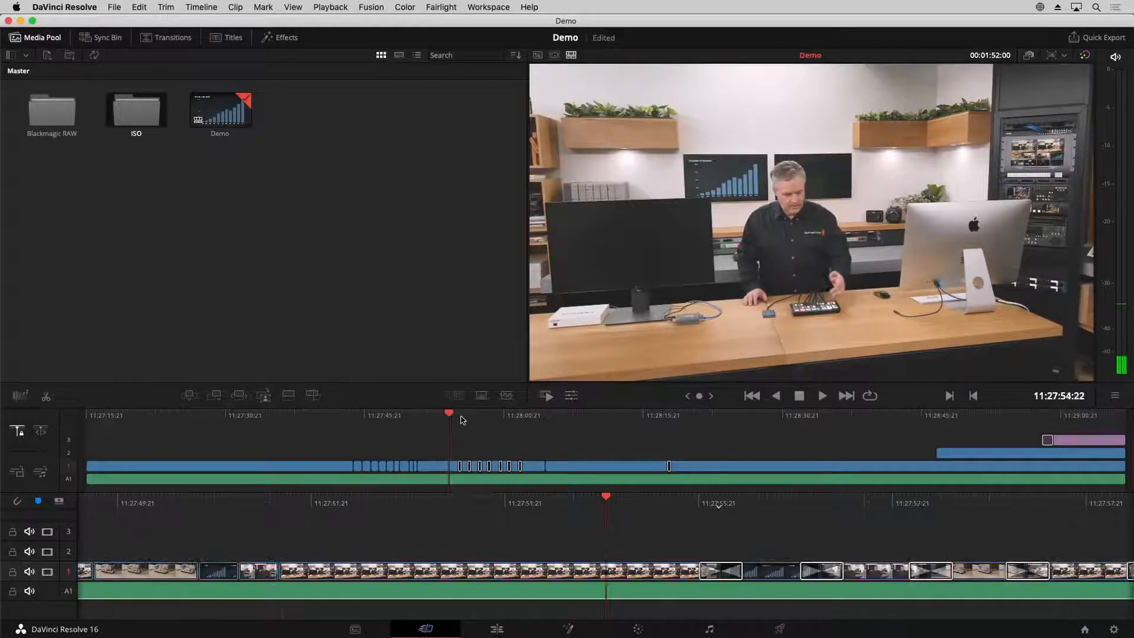
{"action": "left_click_drag", "start_coordinate": [463, 420], "coordinate": [489, 422]}
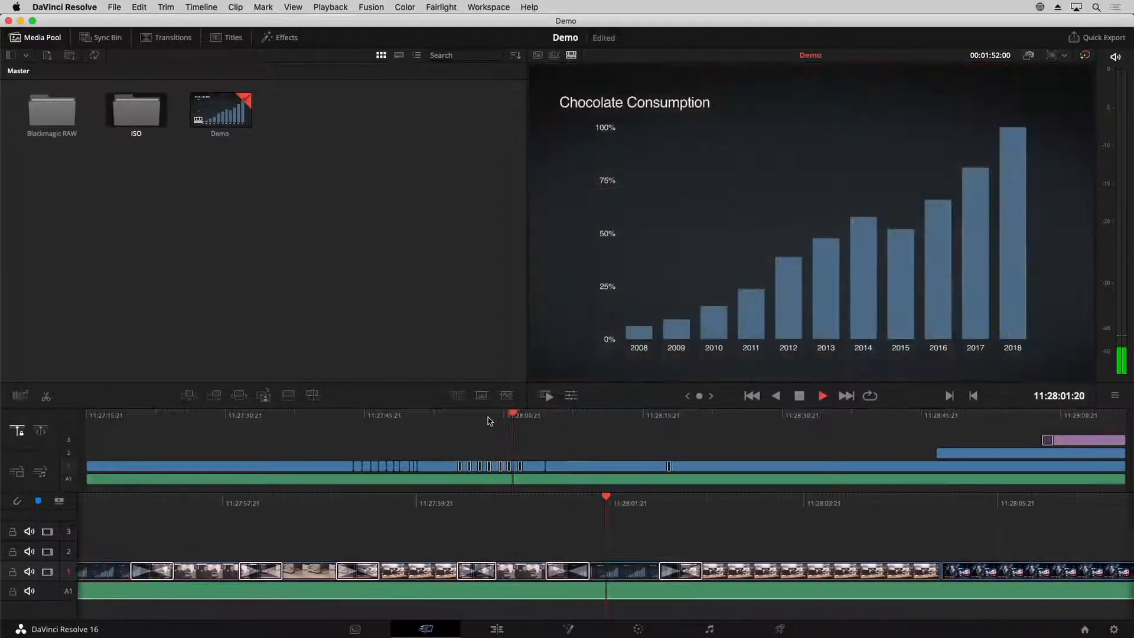
{"action": "key", "text": "space"}
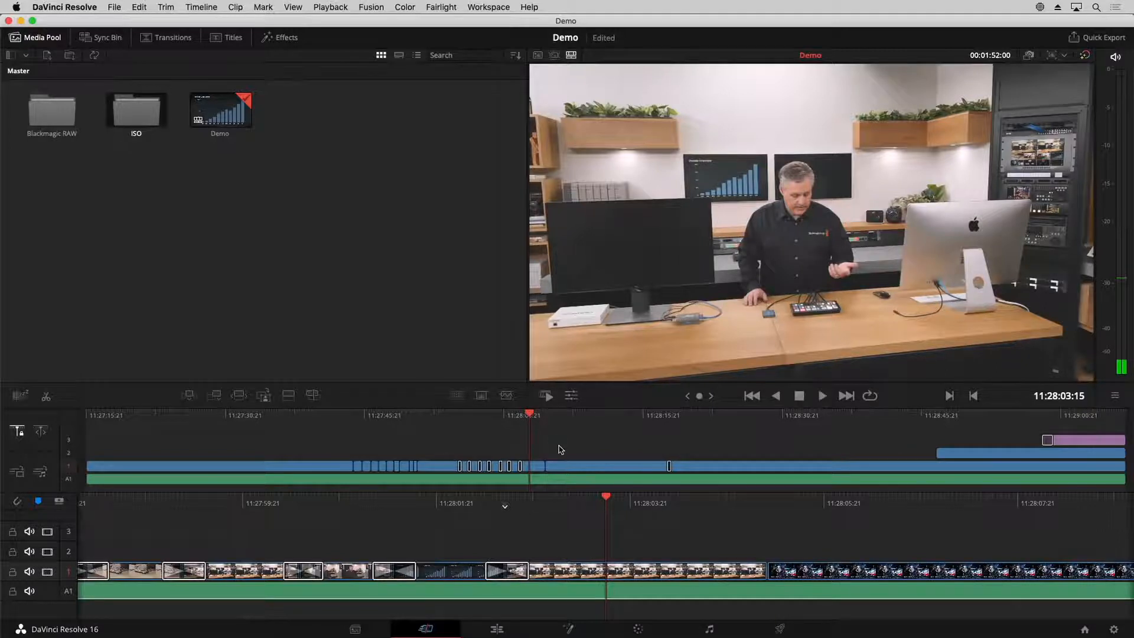
{"action": "left_click_drag", "start_coordinate": [692, 420], "coordinate": [583, 420]}
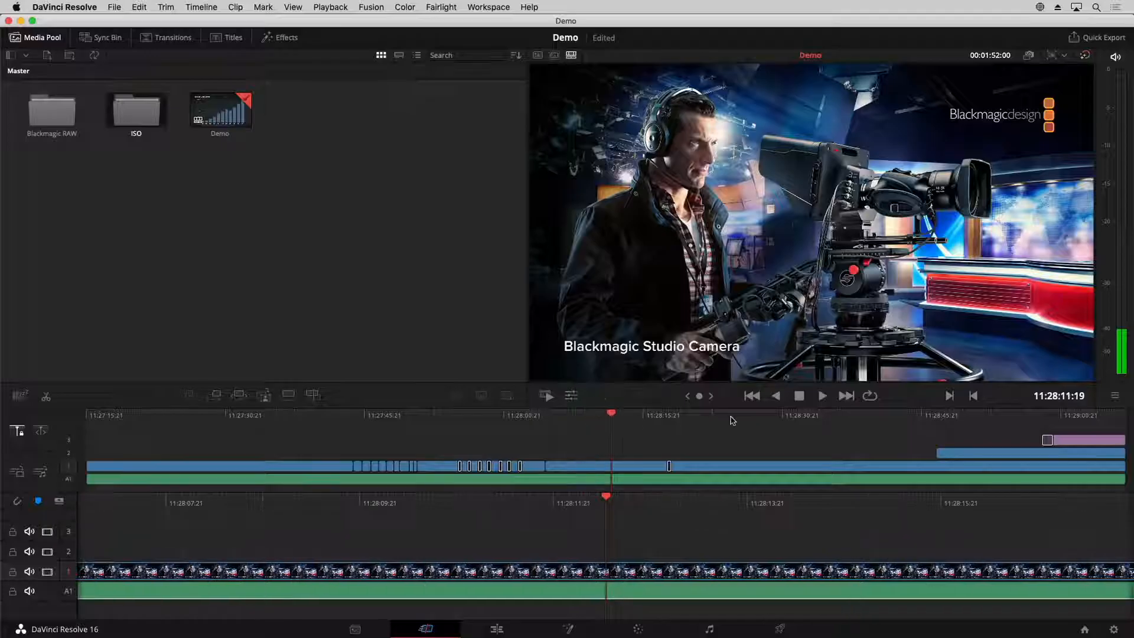
Scrub the Demo timeline to the floral title overlay on track 2 and the black clip on track 3, and return to the plain switcher shot
{"action": "left_click_drag", "start_coordinate": [733, 421], "coordinate": [972, 426]}
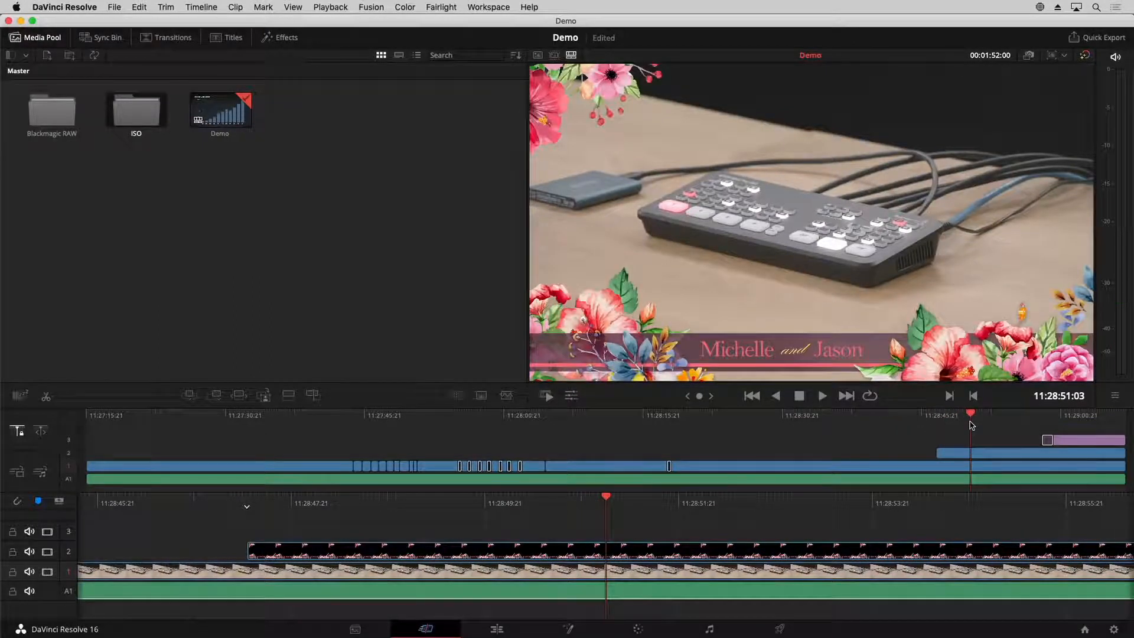
{"action": "left_click", "coordinate": [1065, 418]}
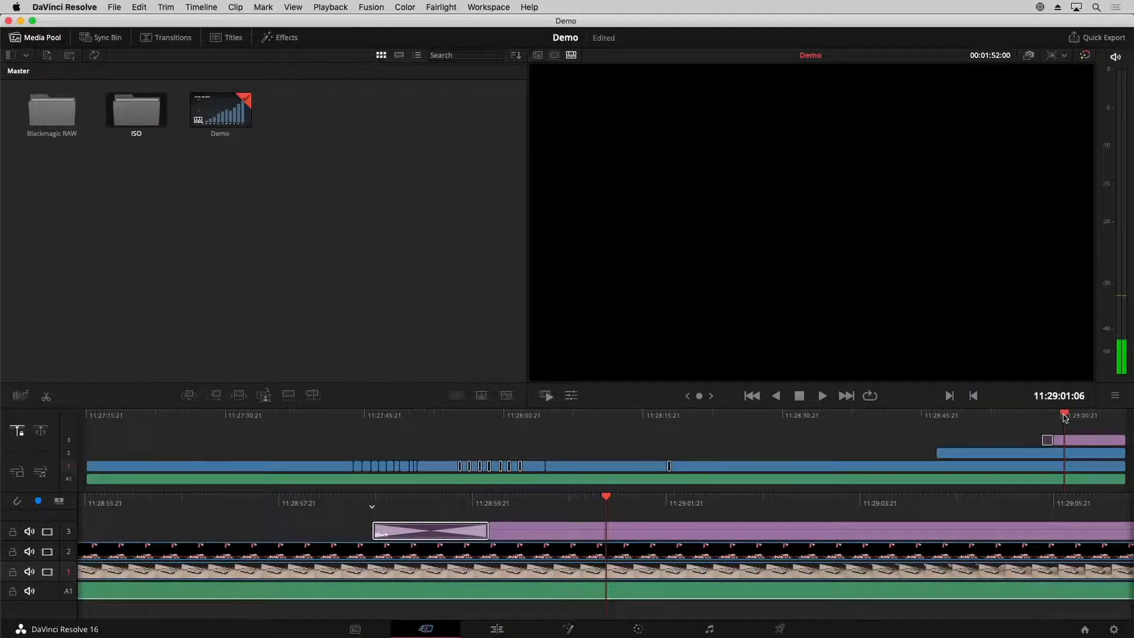
{"action": "left_click_drag", "start_coordinate": [1065, 418], "coordinate": [840, 420]}
{"action": "left_click", "coordinate": [772, 418]}
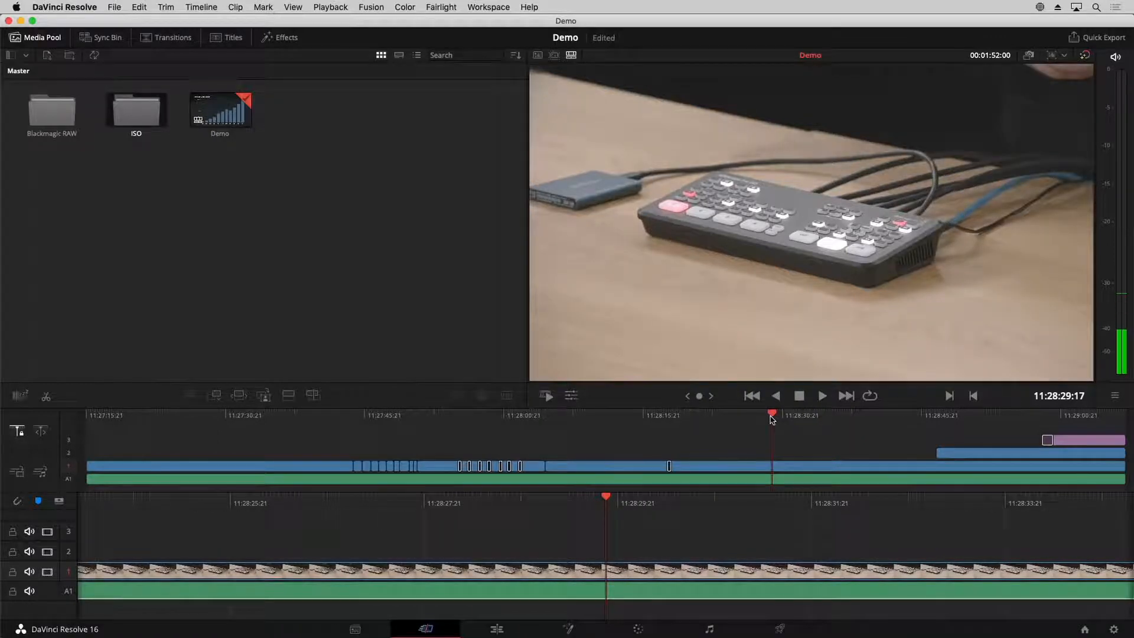